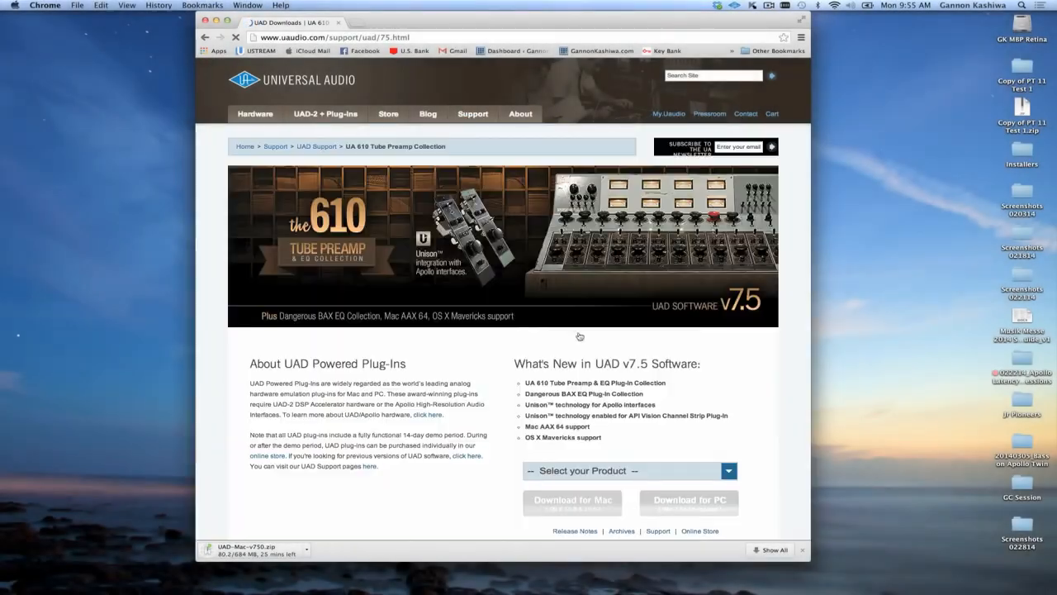
Step: Choose Apollo & Apollo 16 as the product and download the Mac version of the UAD v7.5 software
left_click(731, 470)
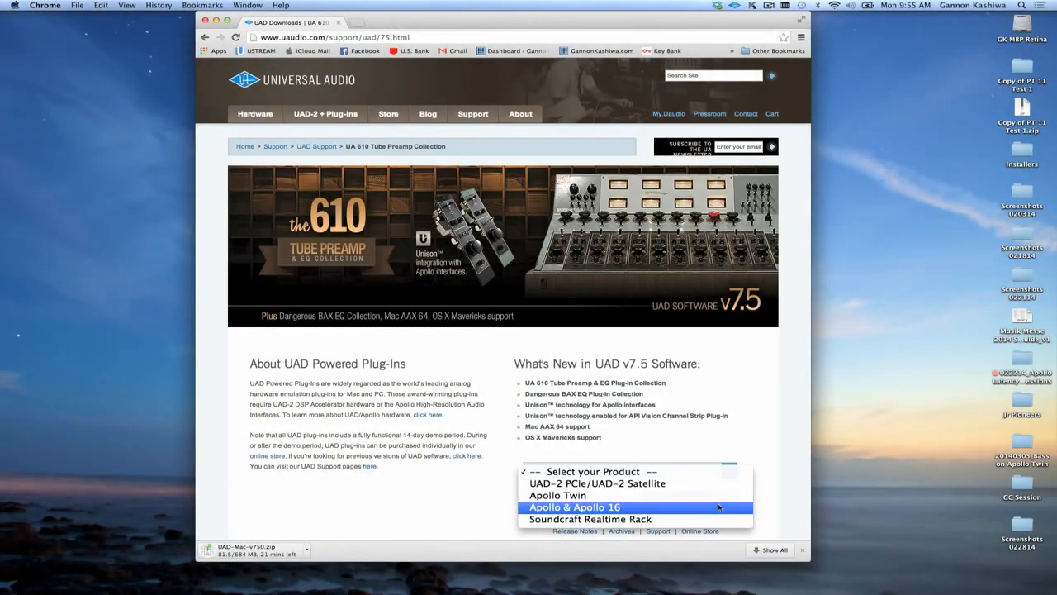
left_click(719, 508)
left_click(604, 501)
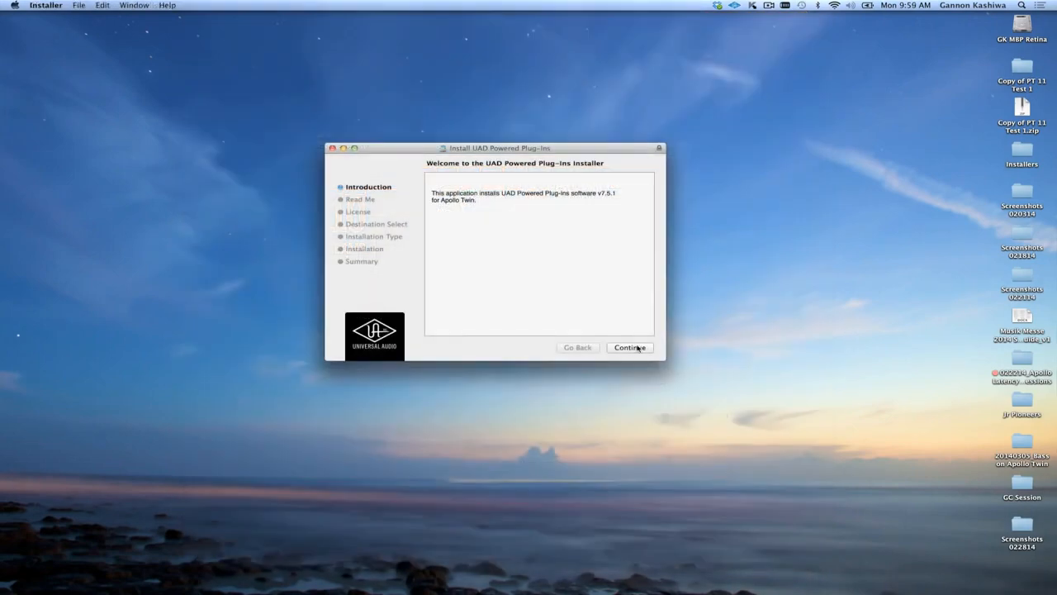
Step: Proceed through the UAD Powered Plug-Ins installer's introduction and read-me, agree to the software license and continue the installation
left_click(636, 347)
left_click(638, 348)
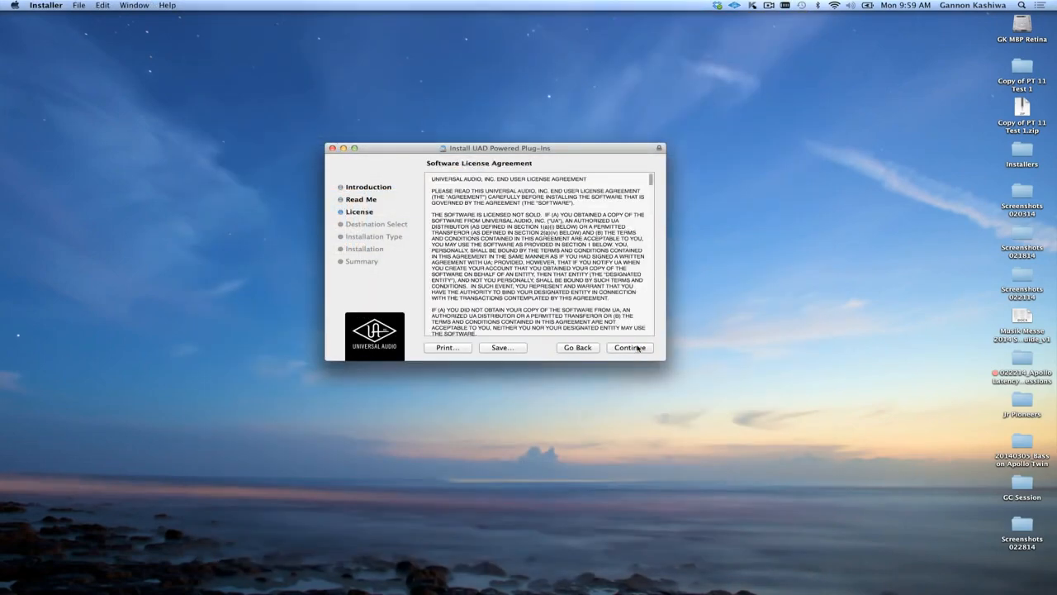
left_click(638, 347)
left_click(611, 231)
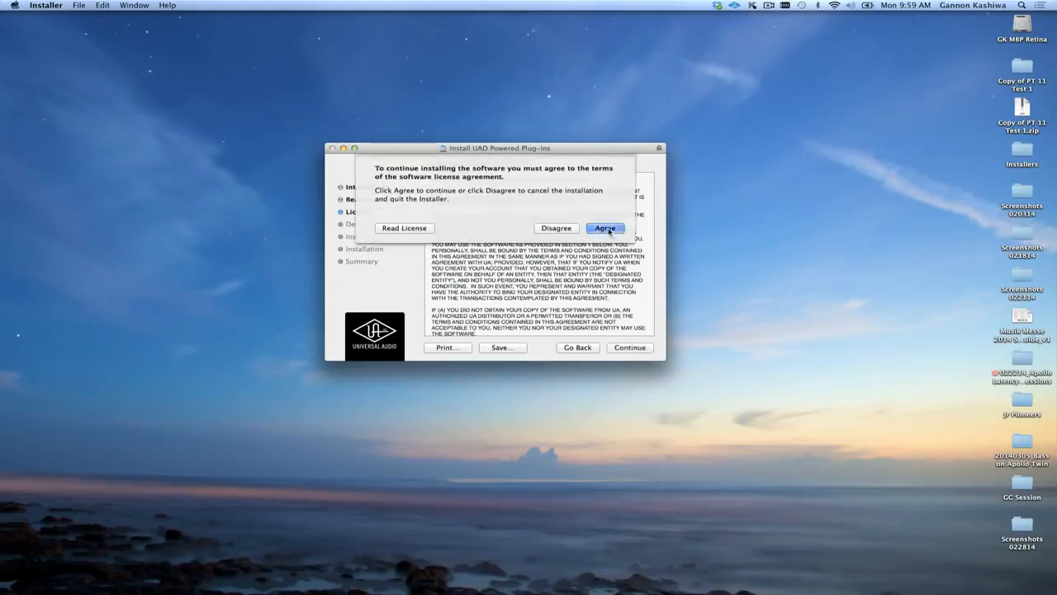
left_click(629, 347)
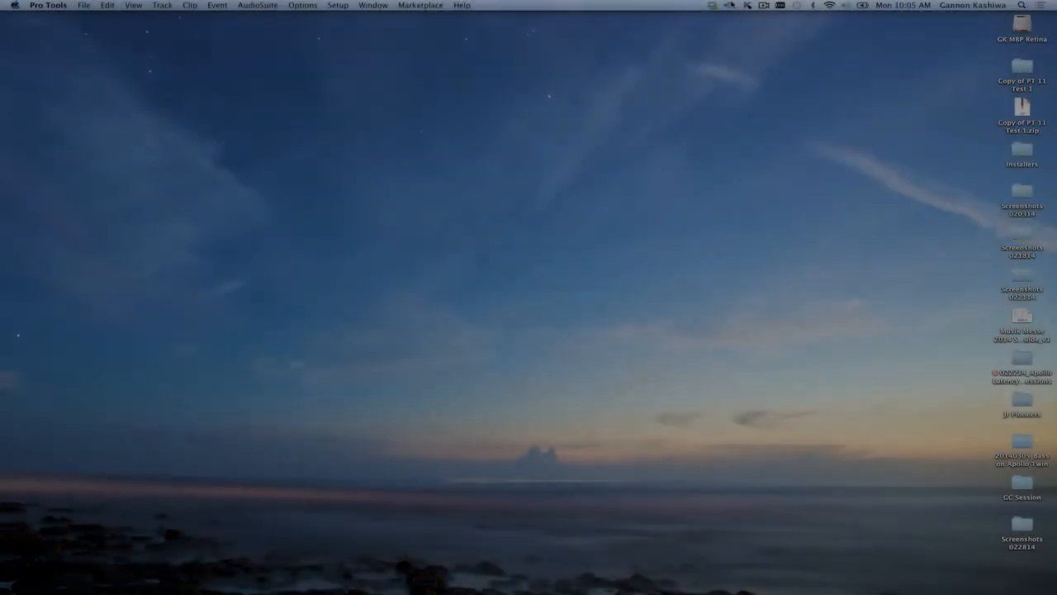
Step: Open the UAD Meter & Control Panel, show its plug-in list and start authorizing the plug-ins
left_click(730, 6)
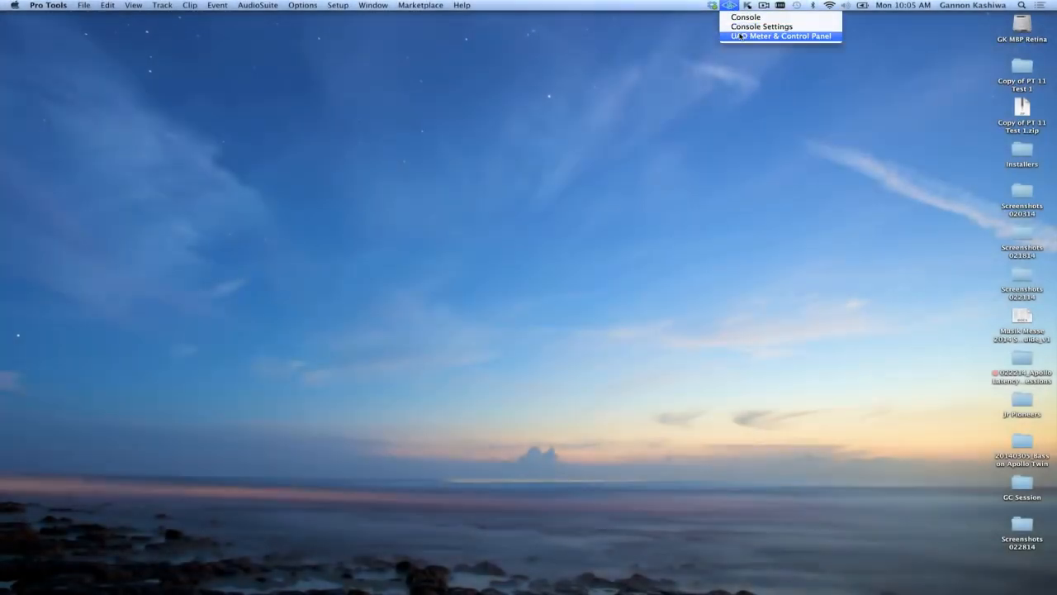
left_click(740, 35)
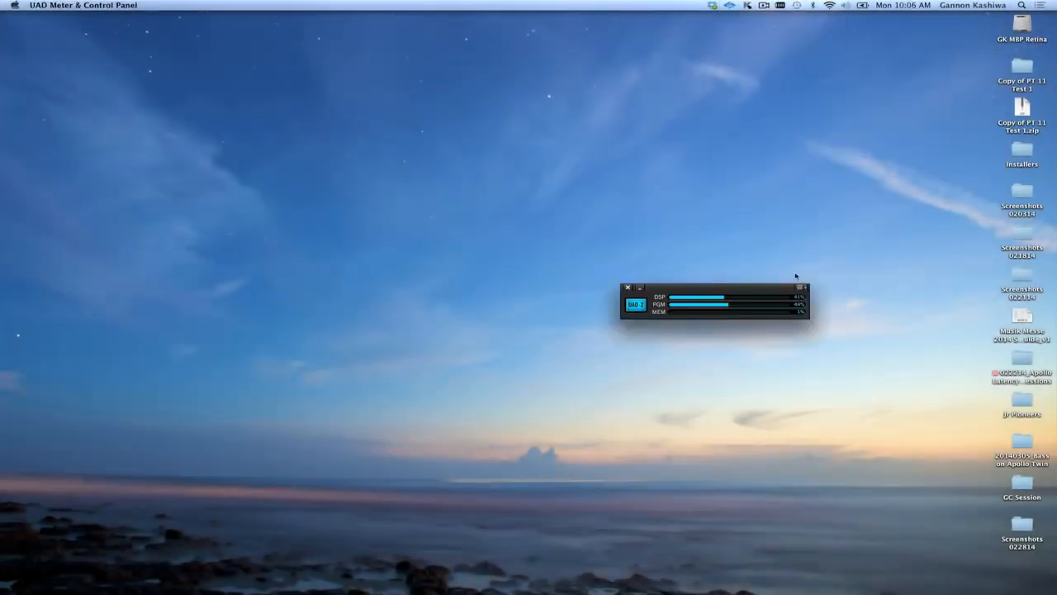
left_click(802, 288)
left_click(817, 307)
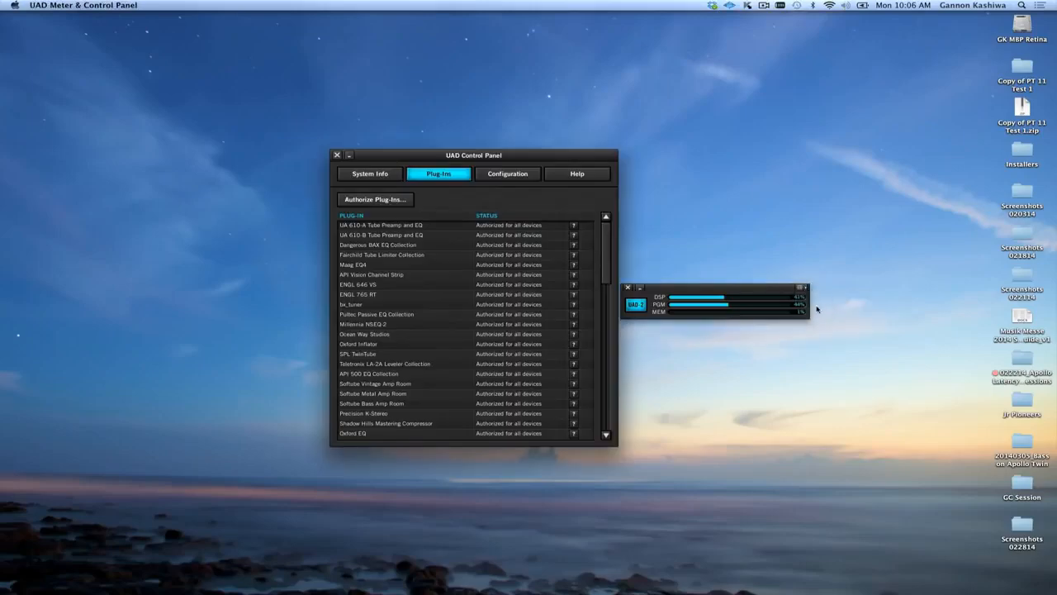
left_click(394, 200)
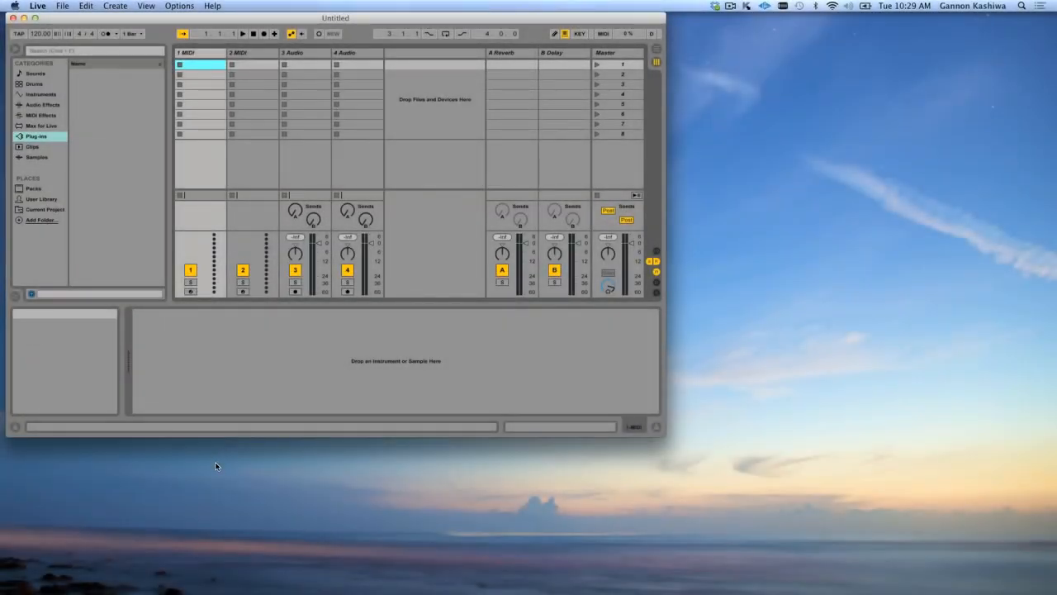
Step: Switch to Ableton Live and set Universal Audio Apollo as both audio input and output device in the preferences
left_click(37, 5)
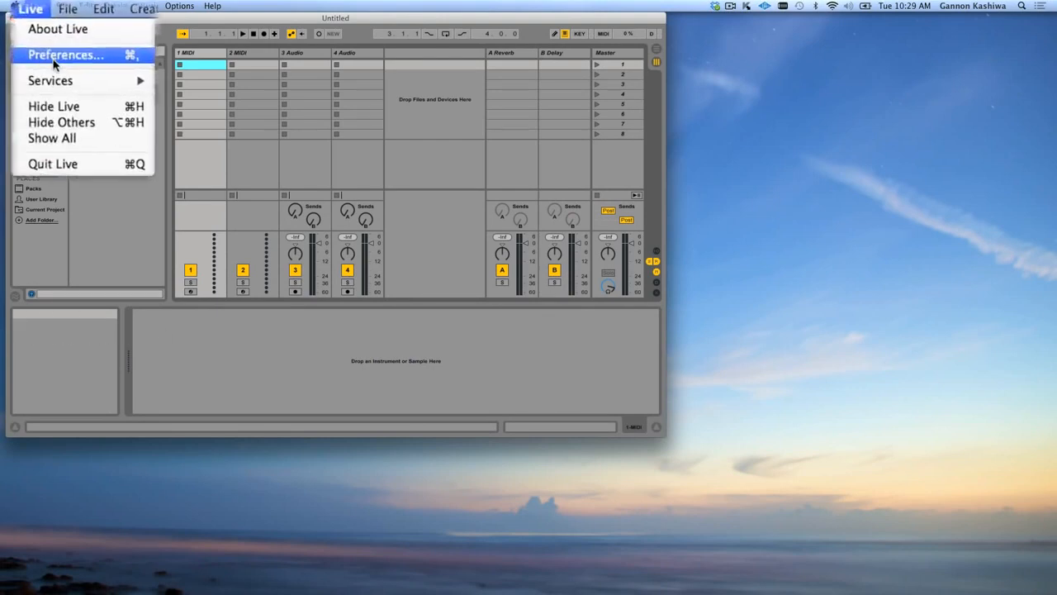
left_click(49, 33)
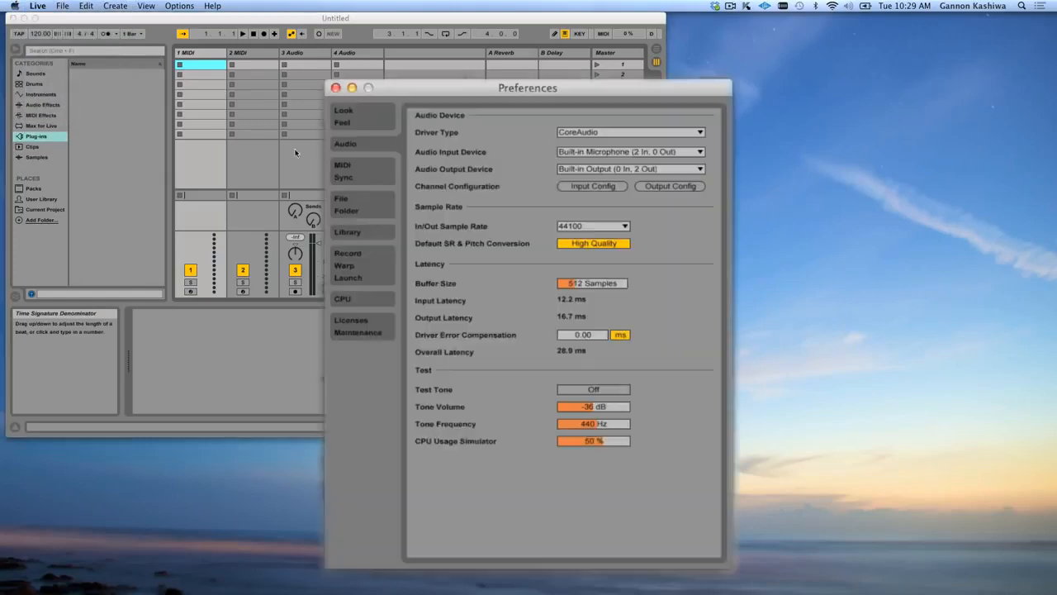
left_click(696, 153)
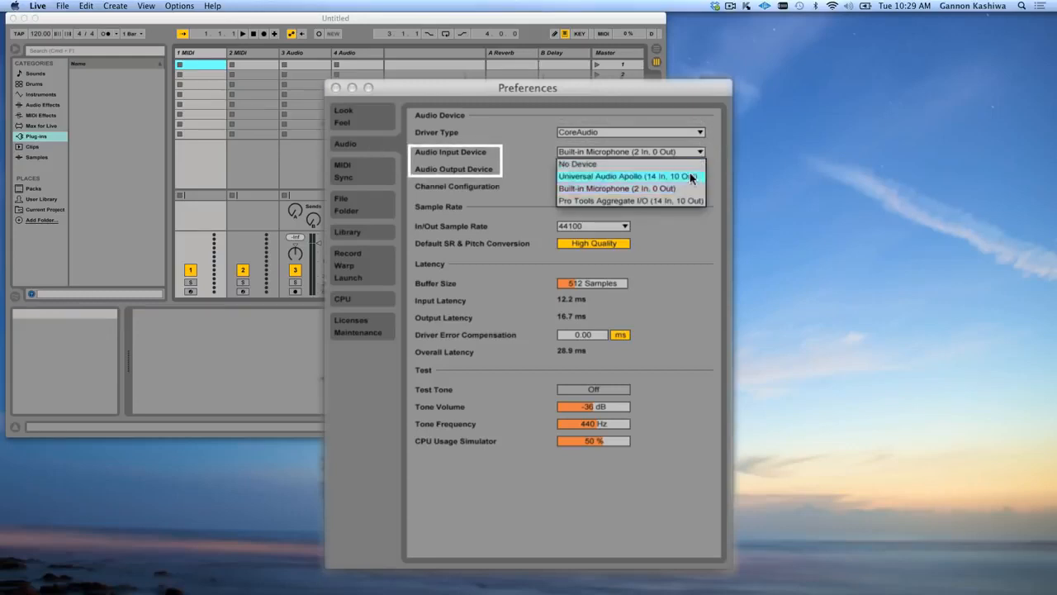
left_click(690, 173)
left_click(699, 170)
left_click(694, 192)
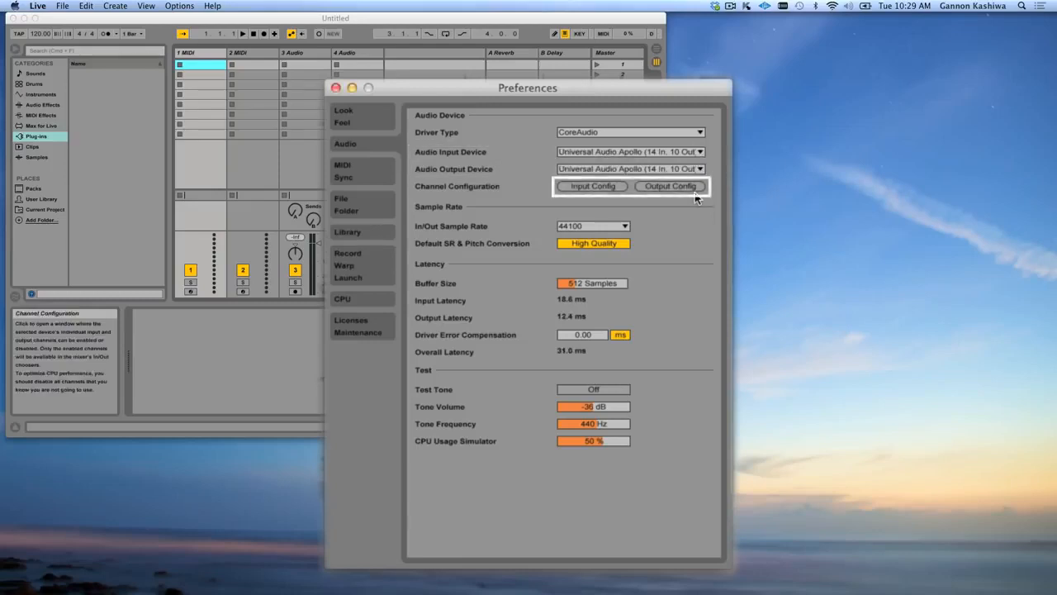
Step: Enable the mono hardware input pairs 3 & 4 through 13 & 14 in Live's input configuration
left_click(593, 185)
left_click(469, 187)
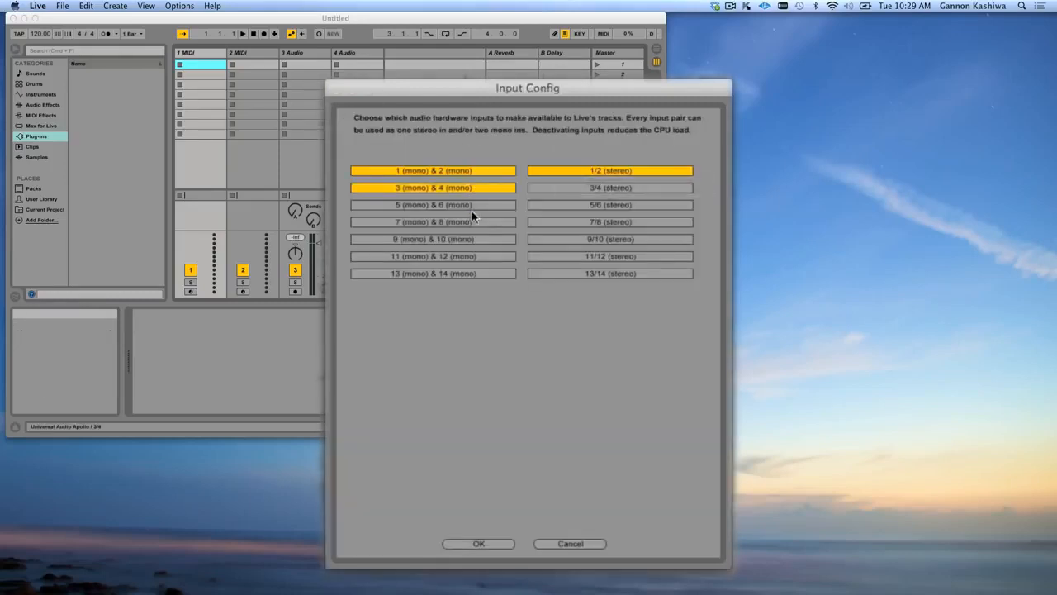
left_click(473, 205)
left_click(474, 222)
left_click(480, 239)
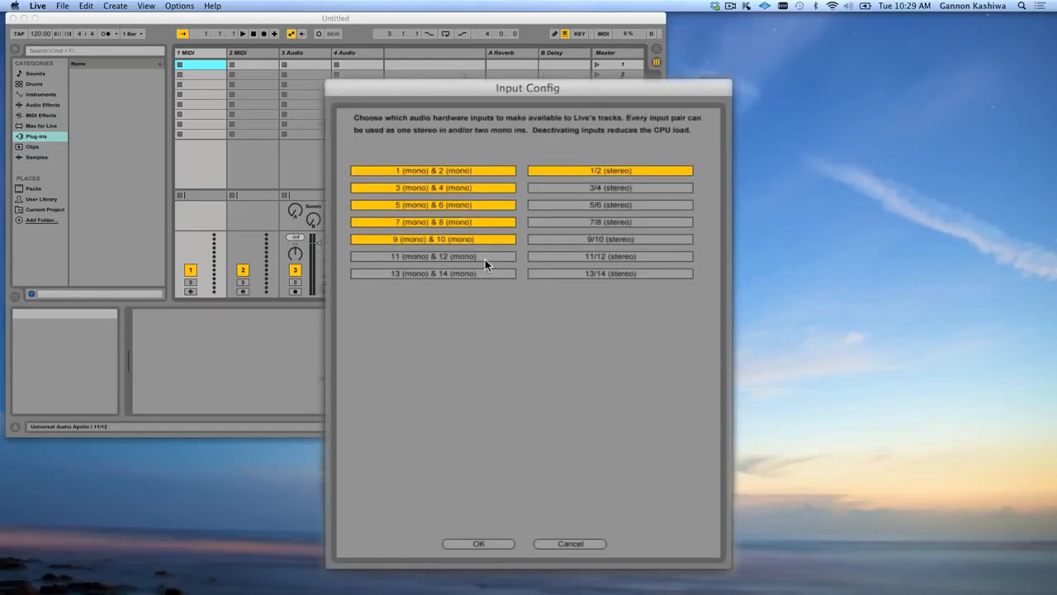
left_click(485, 257)
left_click(485, 273)
Step: Enable the stereo hardware inputs 3/4, 5/6, 7/8, 9/10, 11/12 and 13/14
left_click(569, 189)
left_click(569, 206)
left_click(571, 223)
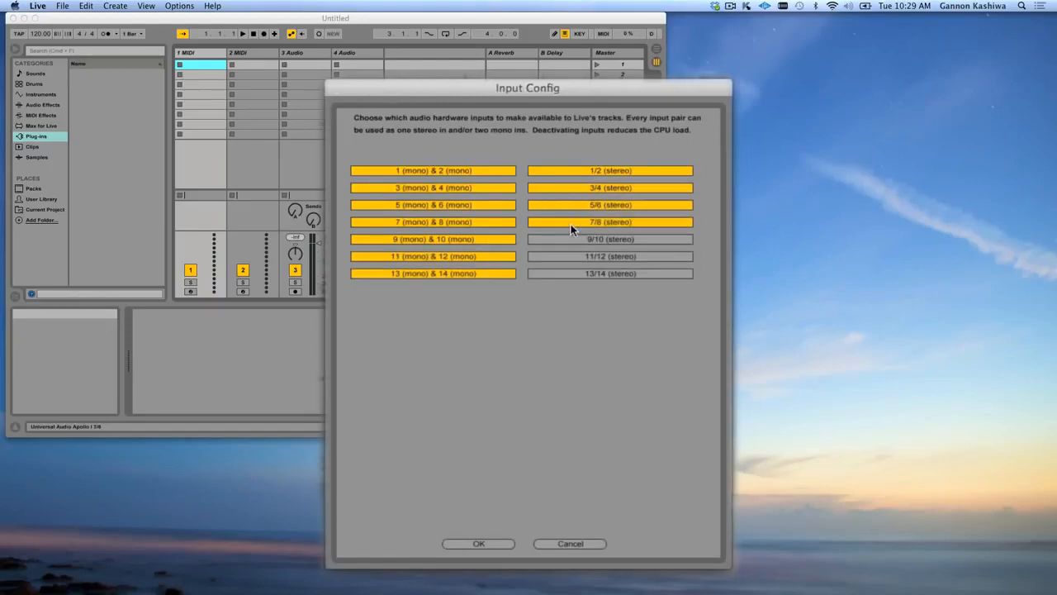
left_click(571, 239)
left_click(571, 256)
left_click(571, 273)
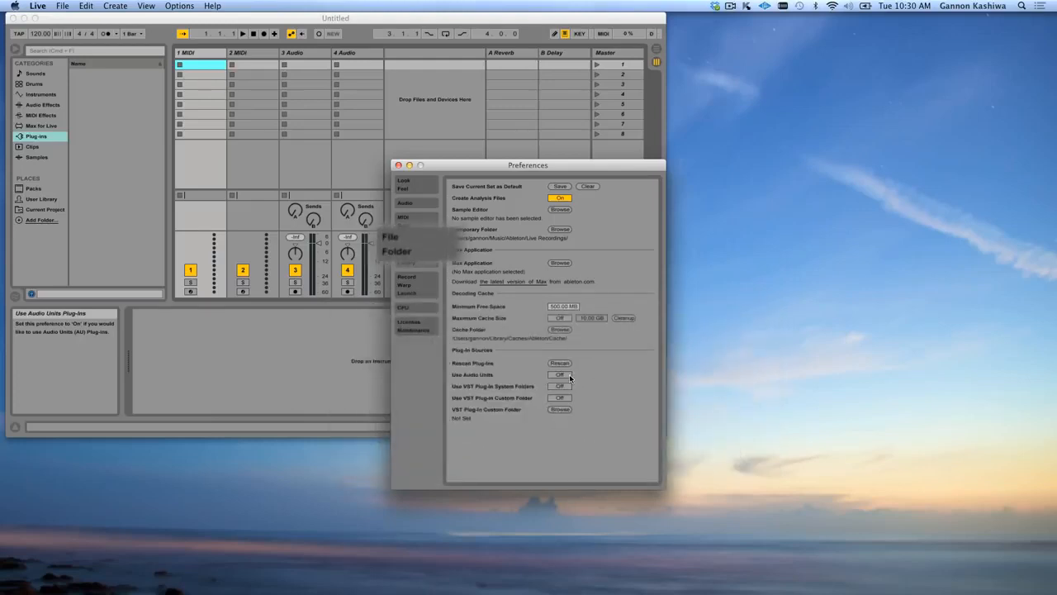
Step: Turn on the use of Audio Units plug-ins in the File Folder preferences
left_click(567, 374)
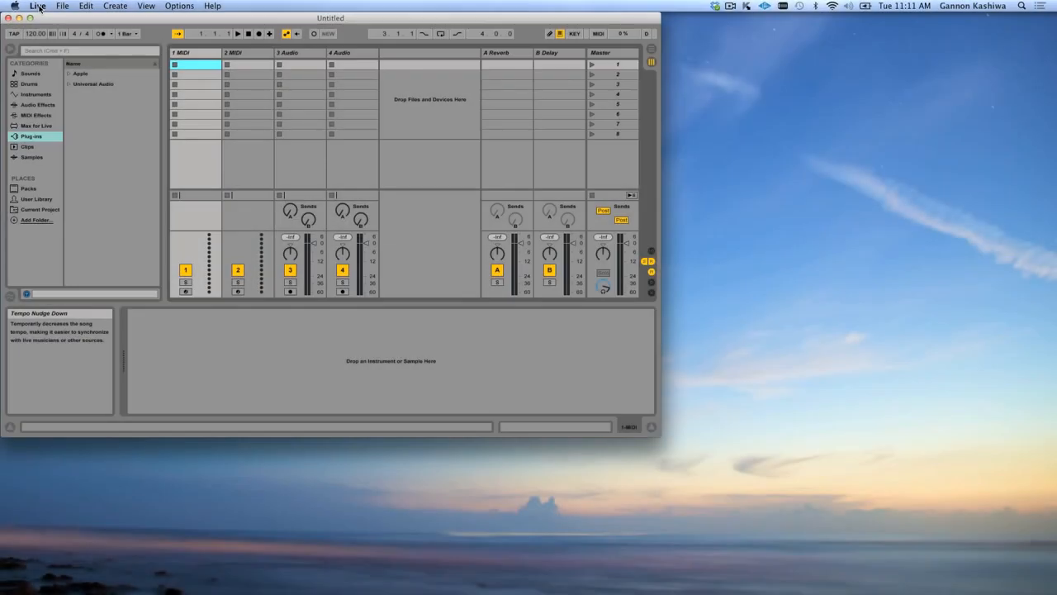
Step: Open Live's audio preferences and set the buffer size to 32 samples
left_click(38, 6)
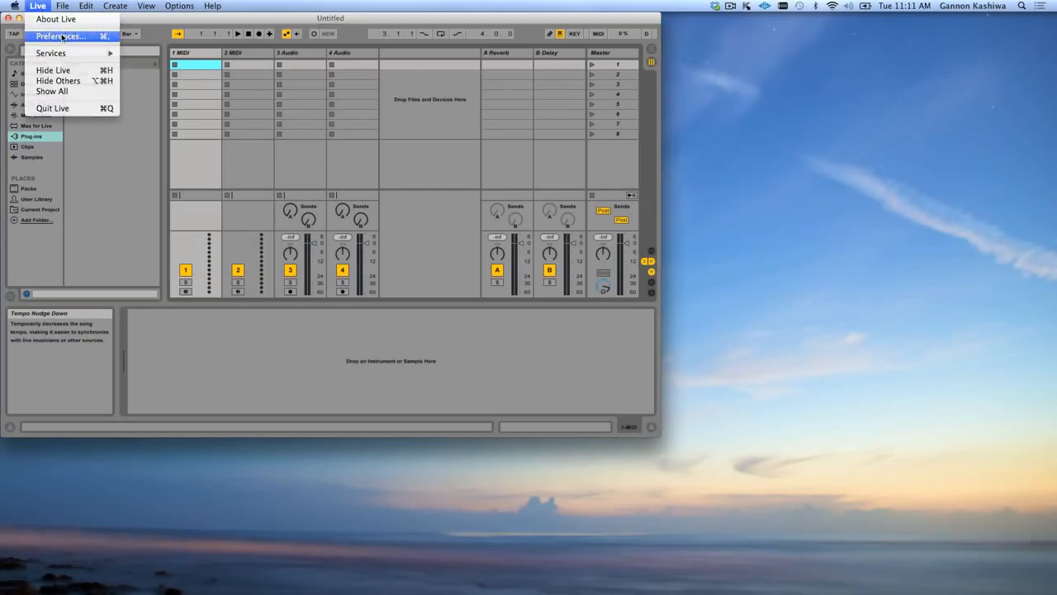
left_click(58, 34)
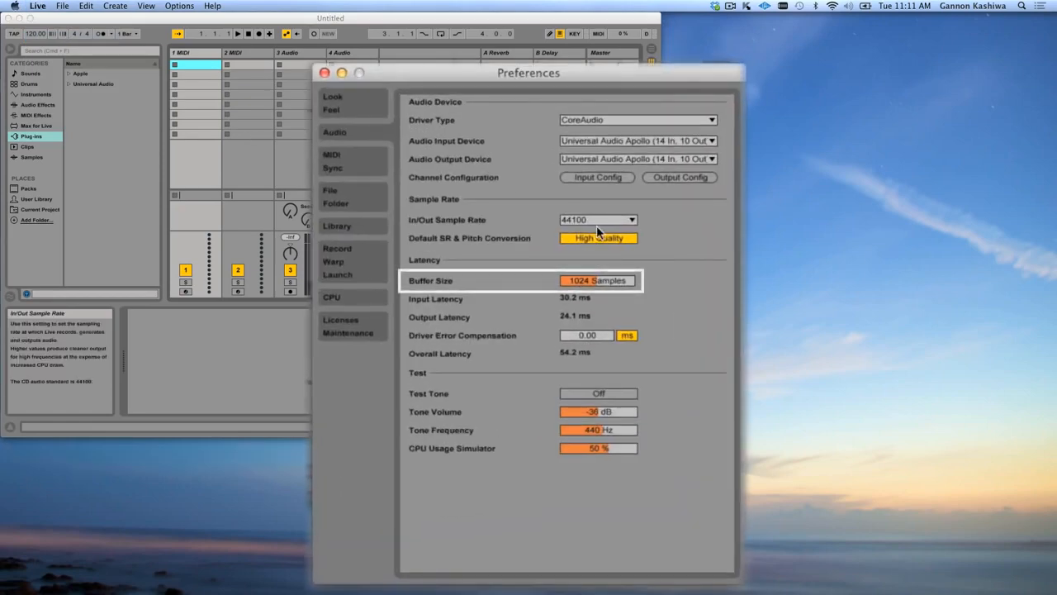
left_click_drag(598, 281, 598, 253)
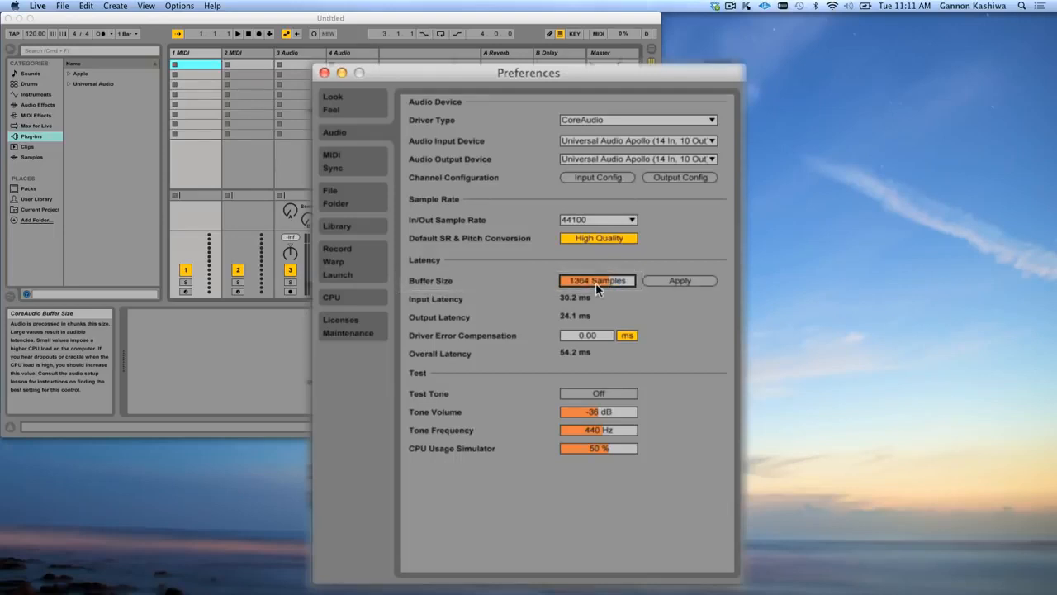
type("32")
key("Return")
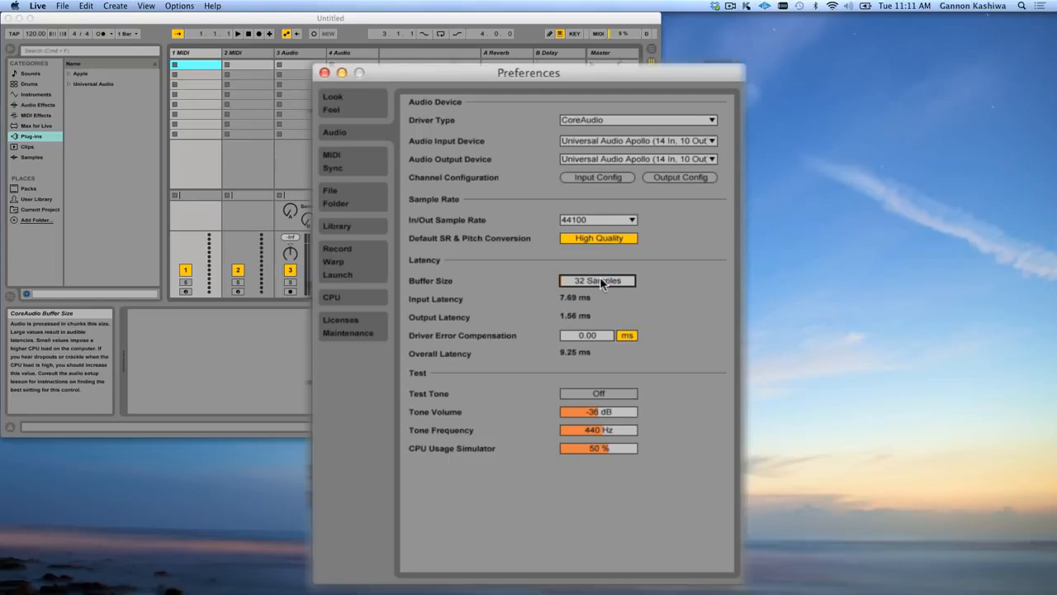
Step: Set the buffer size to 1024 samples, change it to 512 samples and close the preferences
type("1024")
key("Return")
type("512")
key("Return")
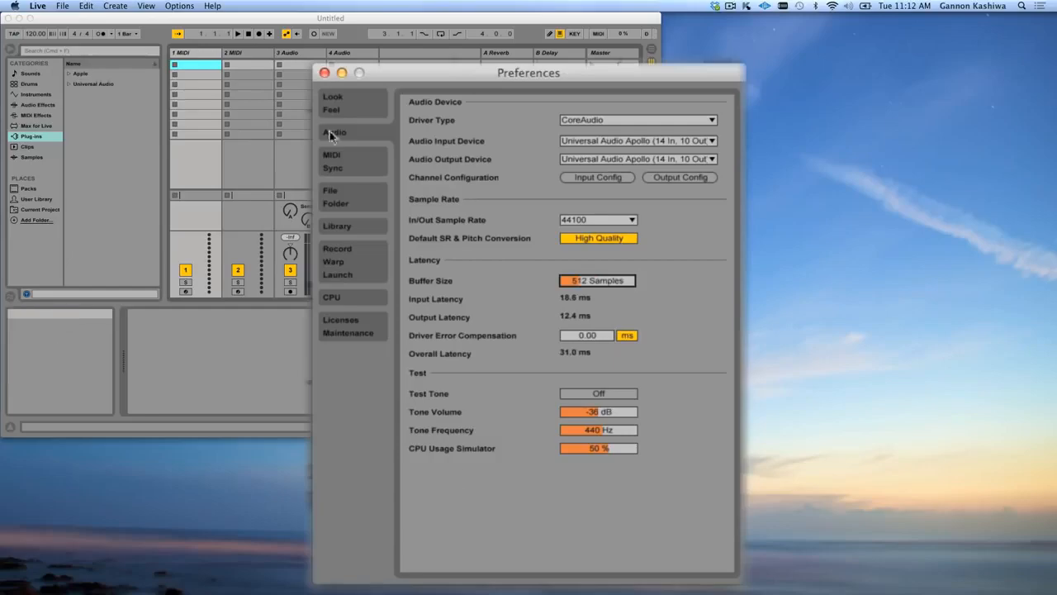
left_click(324, 73)
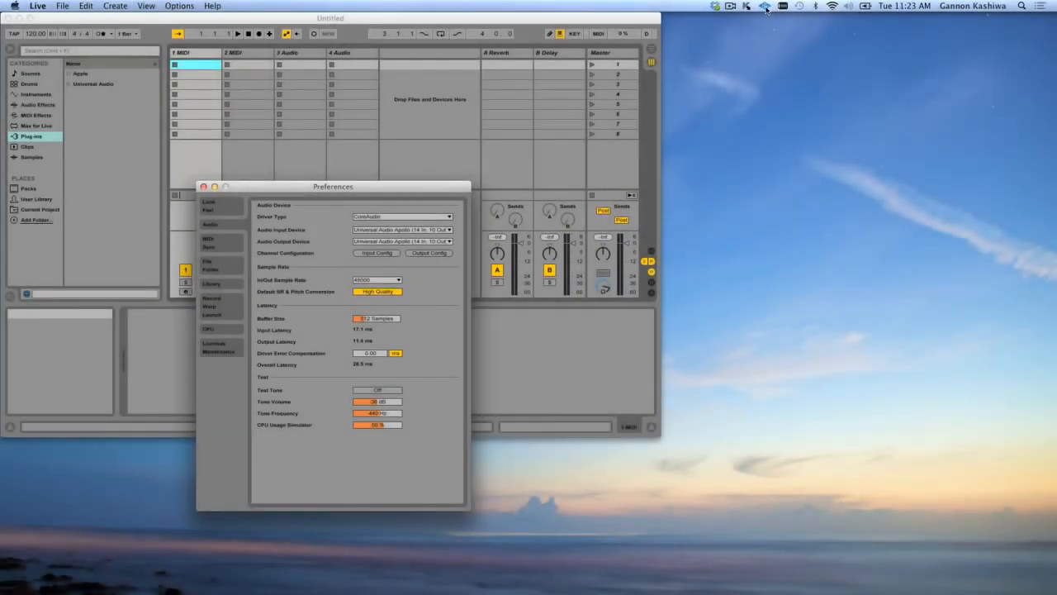
Step: Open the Apollo Console Settings, switch the clock source to SPDIF and set it back to Internal
left_click(766, 8)
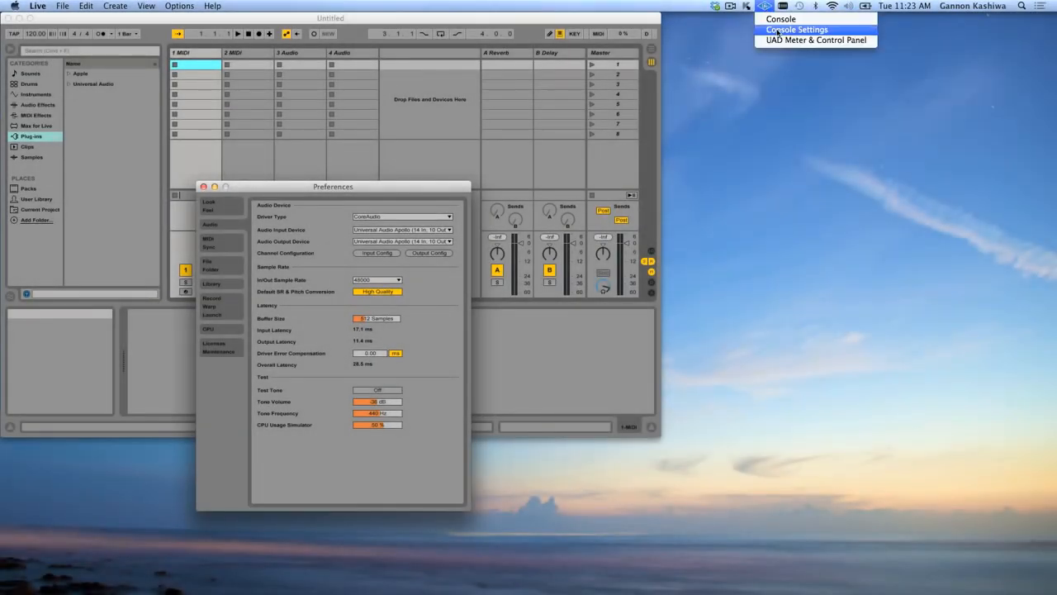
left_click(776, 28)
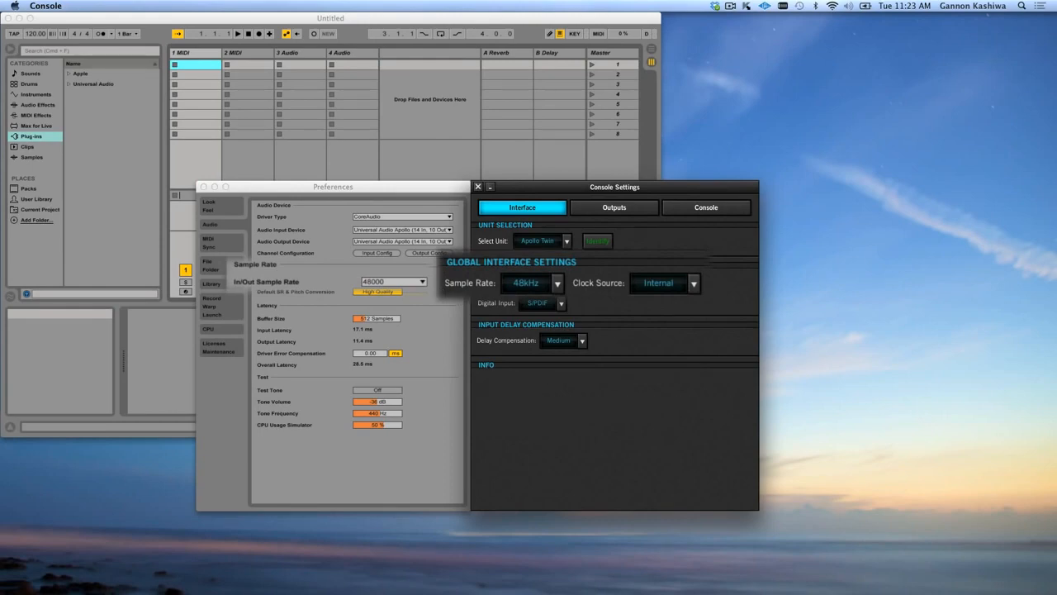
left_click(675, 280)
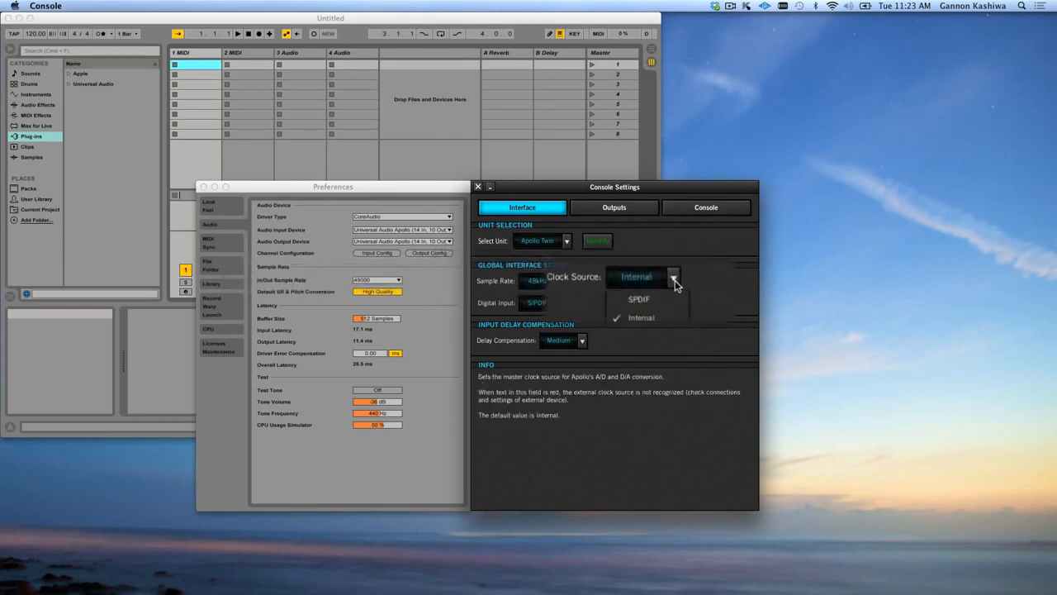
left_click(664, 299)
left_click(674, 280)
left_click(657, 312)
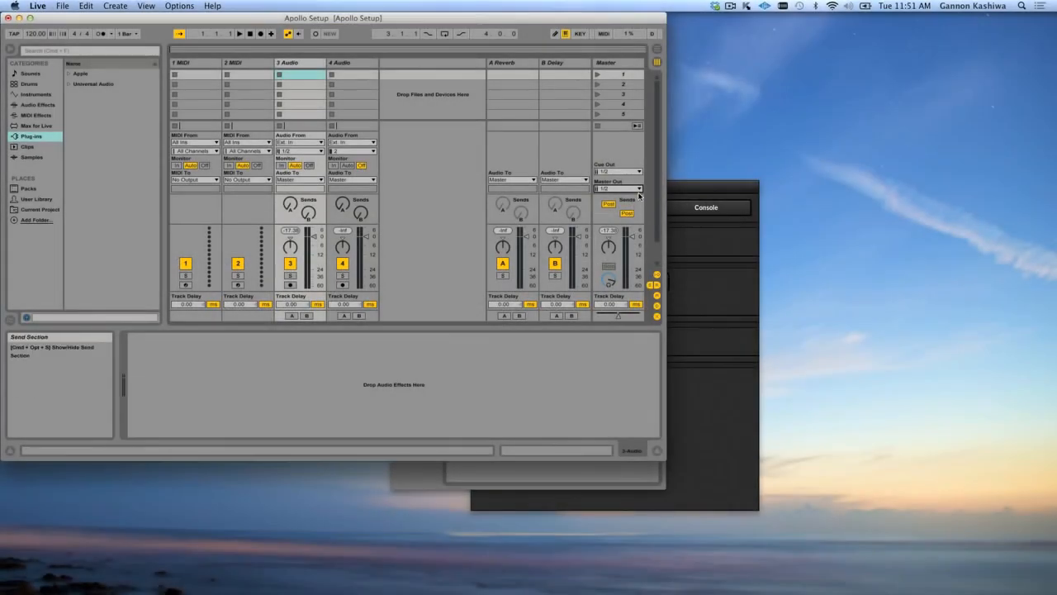
Step: Route Live's master output to 1/2 and set the 3 Audio track's external input to channel 3
left_click(639, 188)
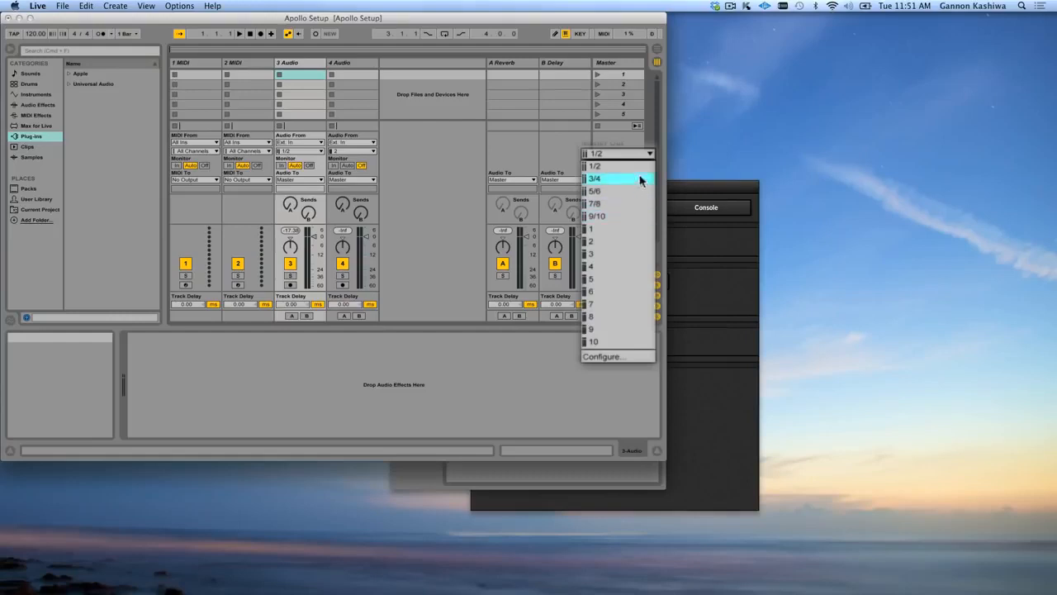
left_click(641, 154)
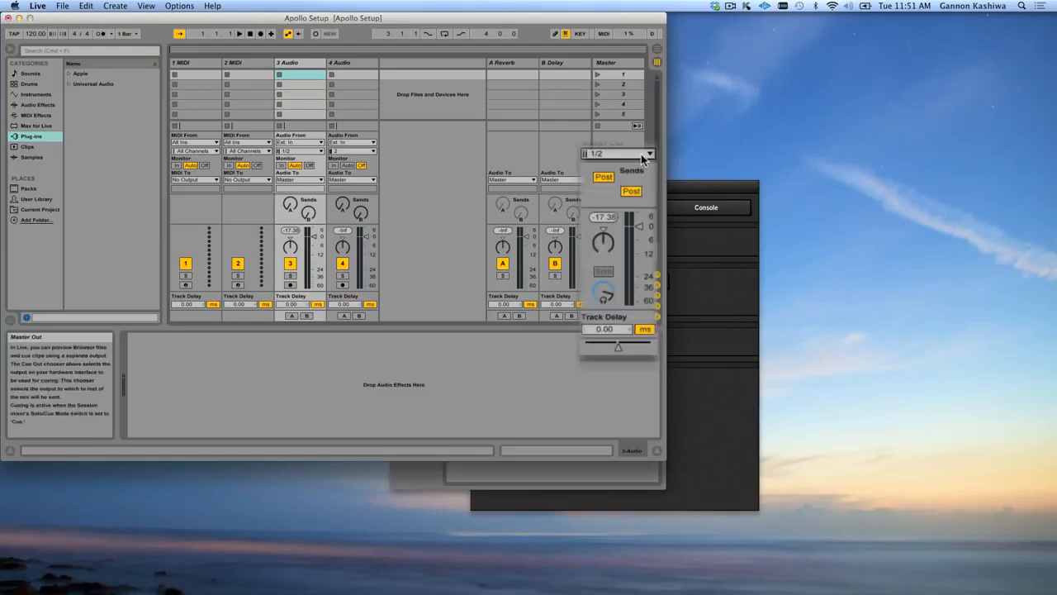
left_click(320, 152)
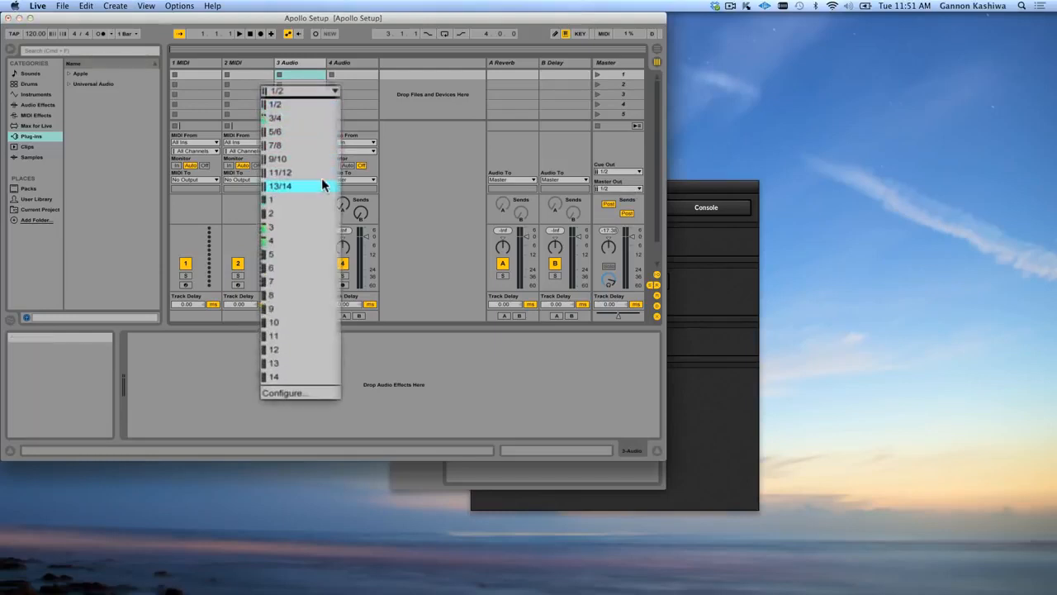
left_click(317, 214)
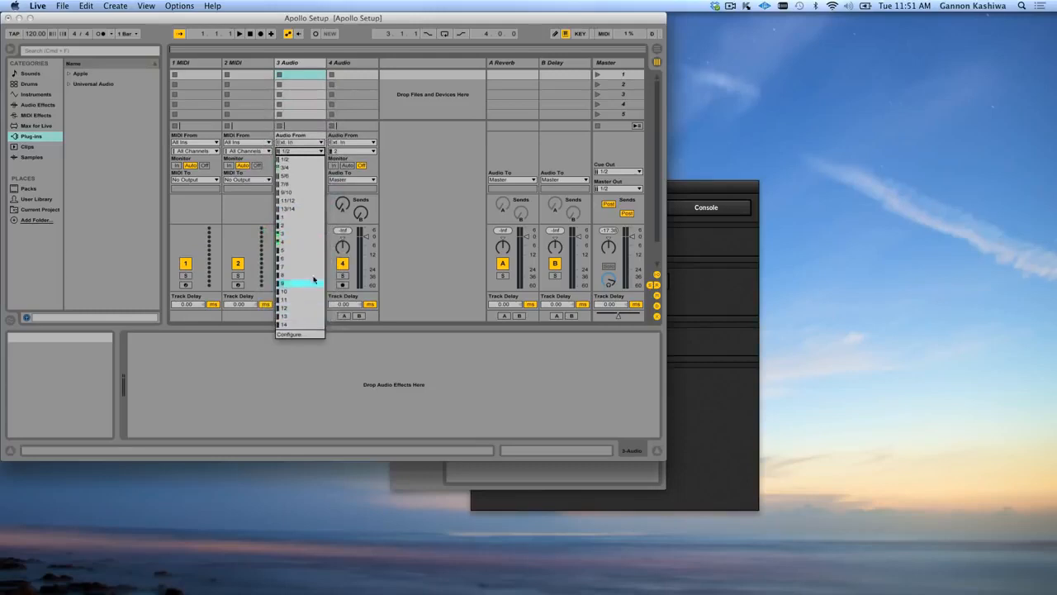
left_click(310, 236)
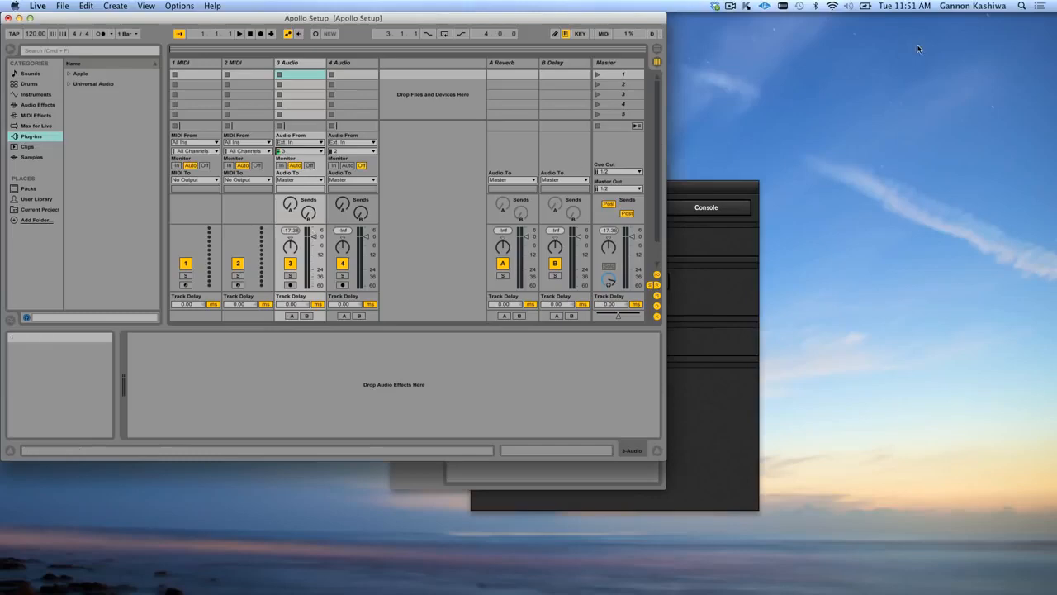
Step: Find Audio MIDI Setup with the system search and open it
left_click(1024, 6)
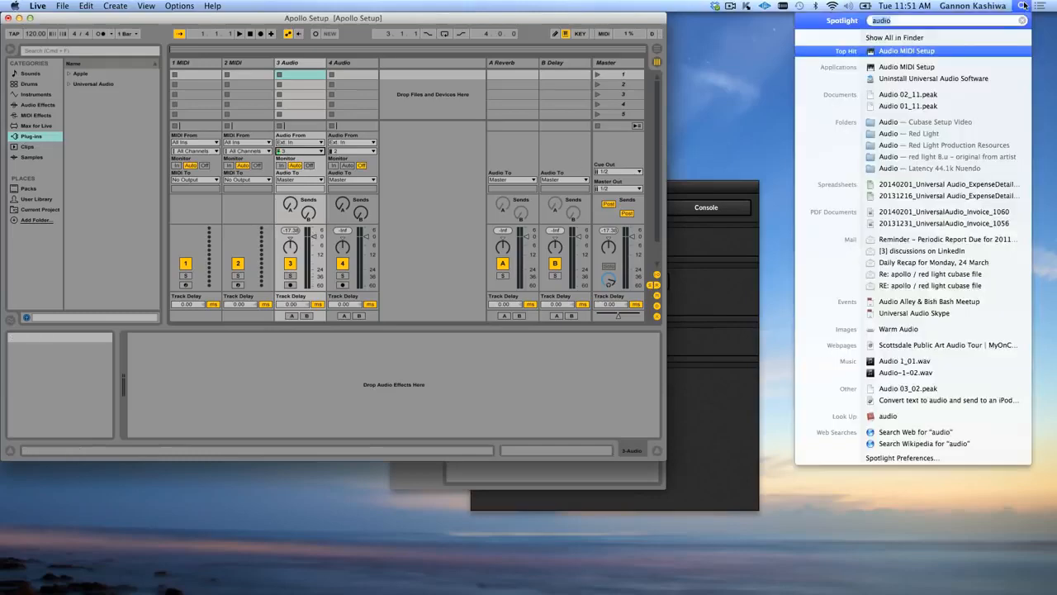
left_click(993, 52)
left_click(320, 150)
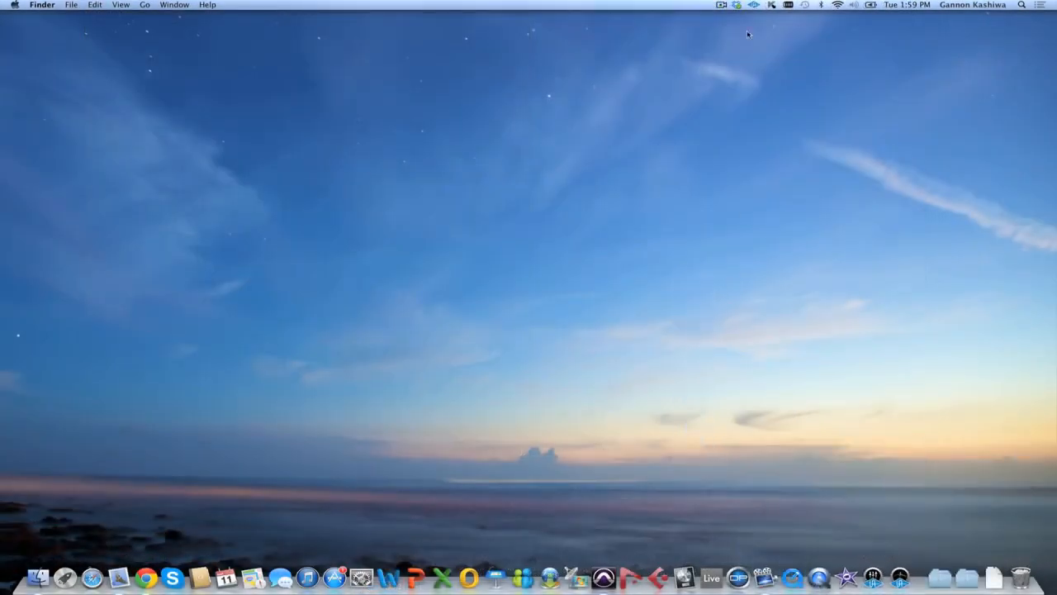
Step: Open the Apollo Console, pull the Virtual 1/2 fader all the way down and mute that channel
left_click(754, 6)
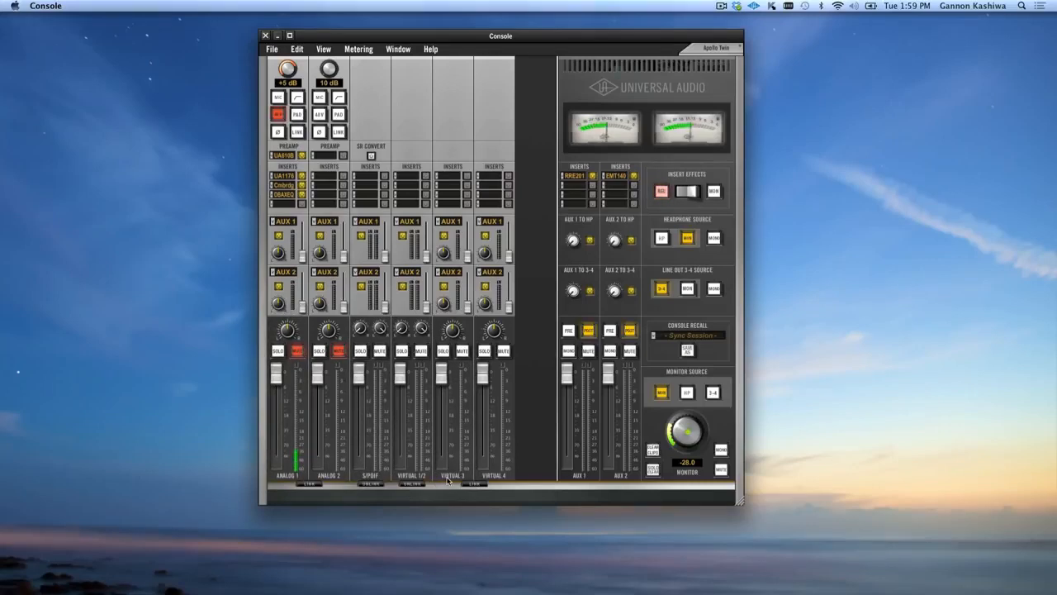
left_click_drag(400, 374, 405, 472)
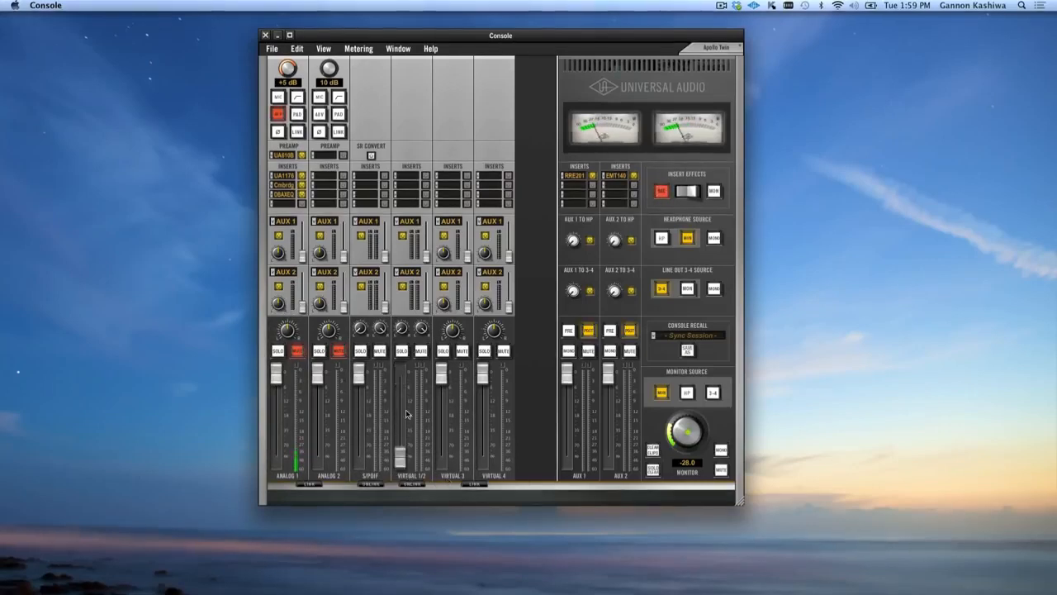
left_click(420, 351)
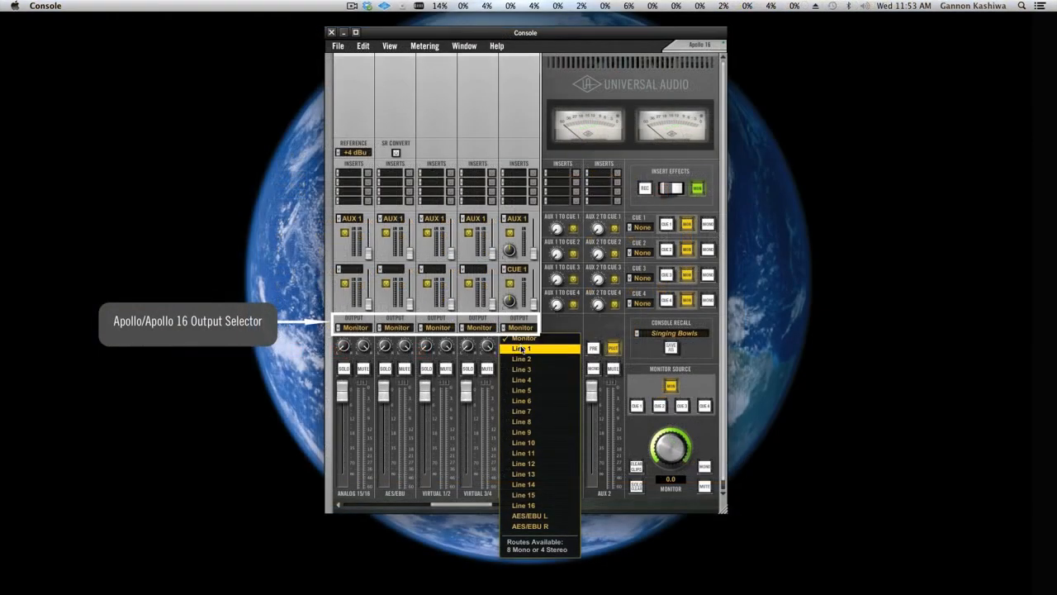
Step: Assign the Console channel following Virtual 3/4 to output Line 1 and set the Live track's external output to 1/2
left_click(521, 348)
left_click(505, 329)
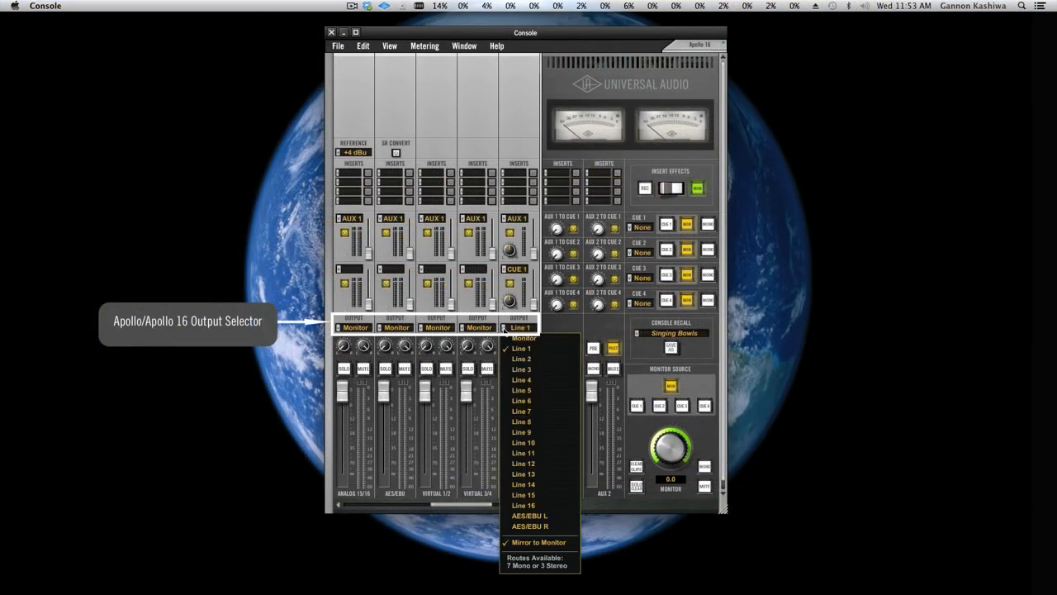
left_click(521, 376)
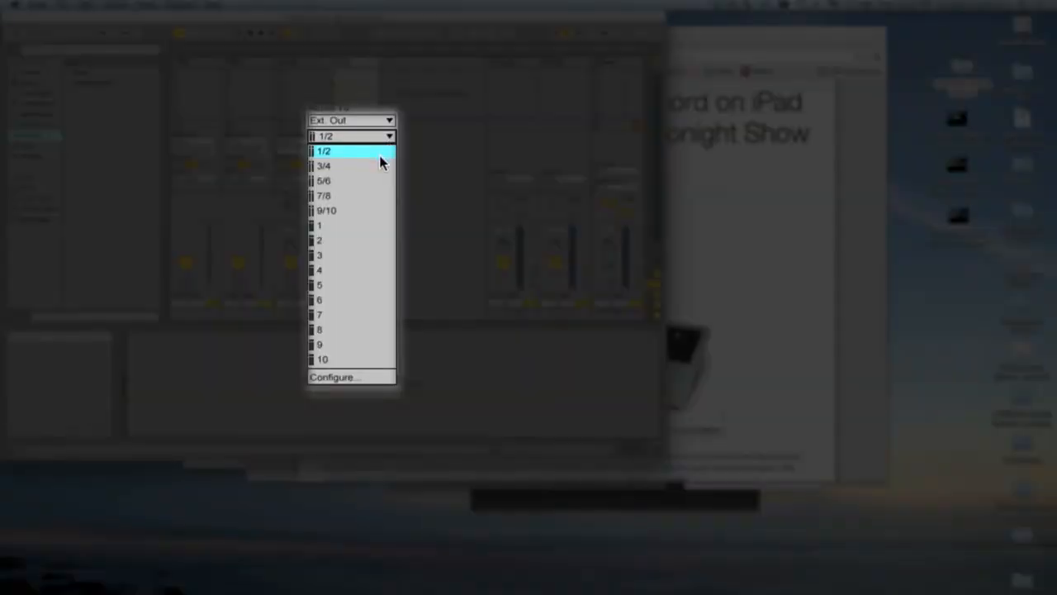
left_click(380, 162)
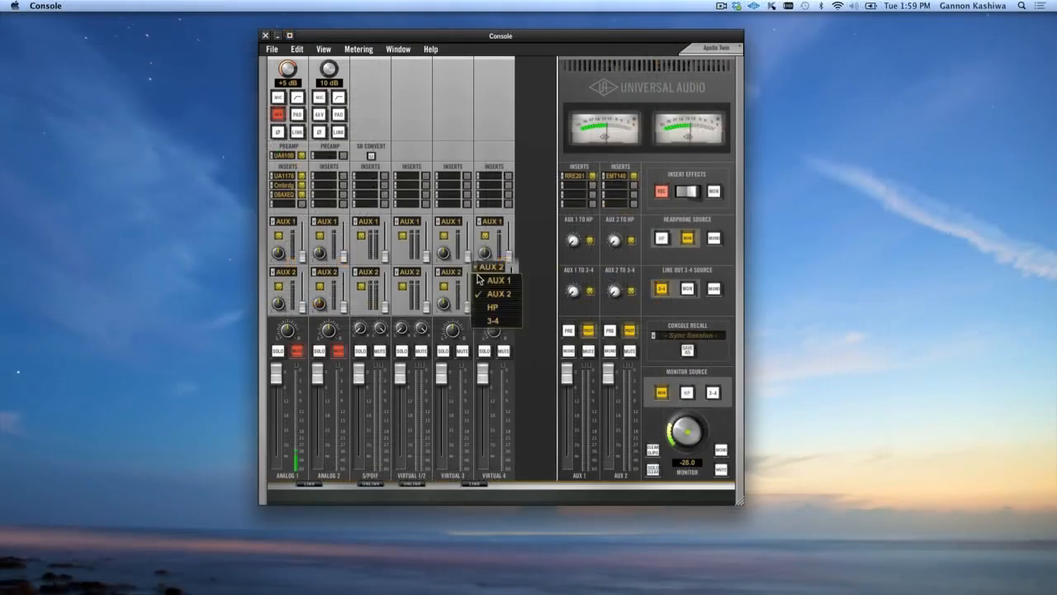
Step: Switch the Console's second send row from AUX 2 to 3-4 and copy the main mix to 3-4
left_click(492, 320)
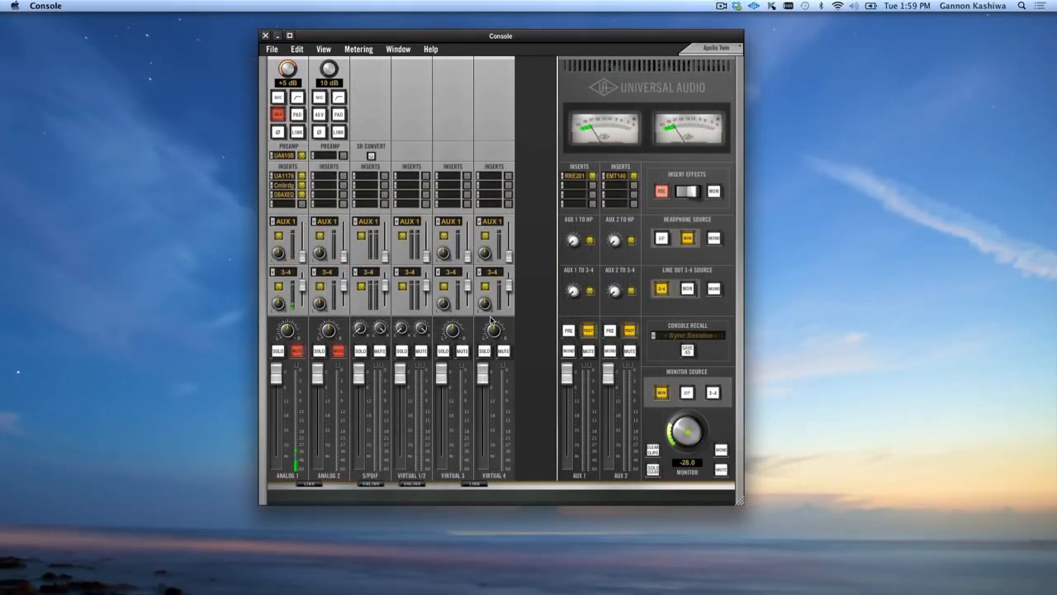
right_click(485, 378)
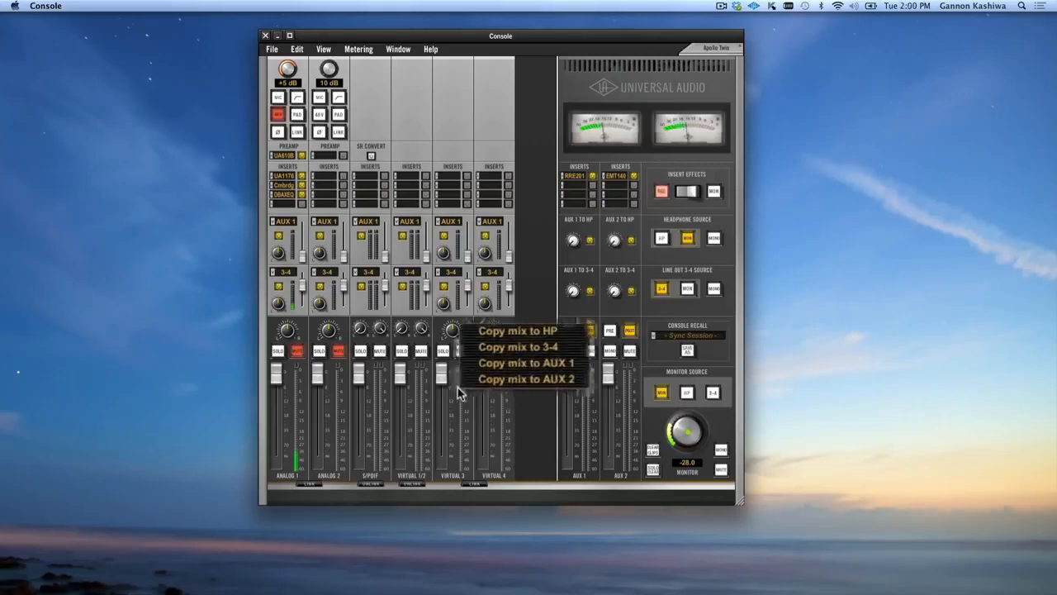
left_click(483, 347)
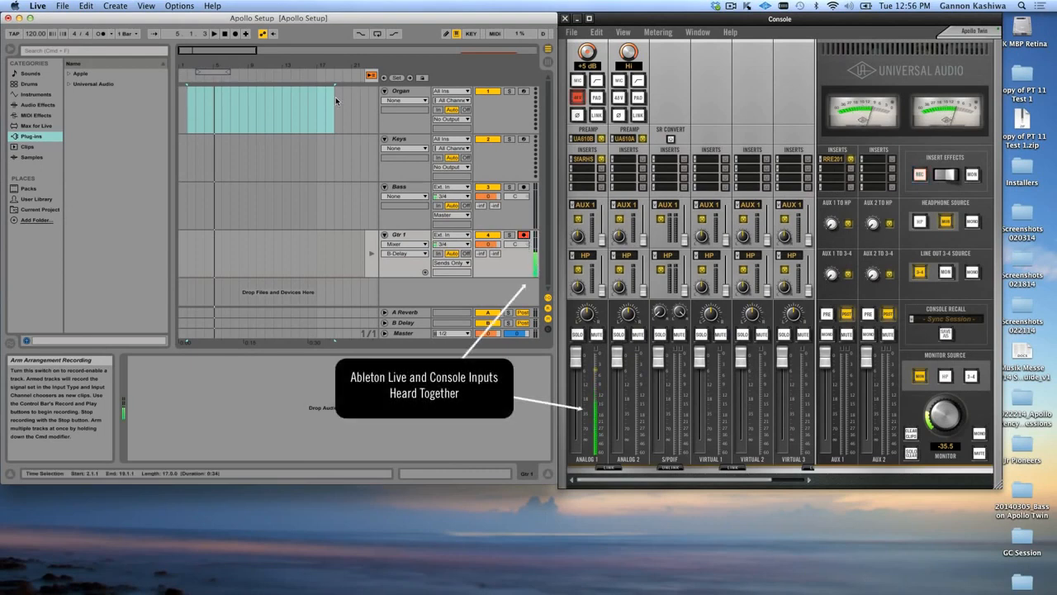
Step: Record the armed Gtr 1 track in Live's arrangement while monitoring the input in the Console
left_click(236, 33)
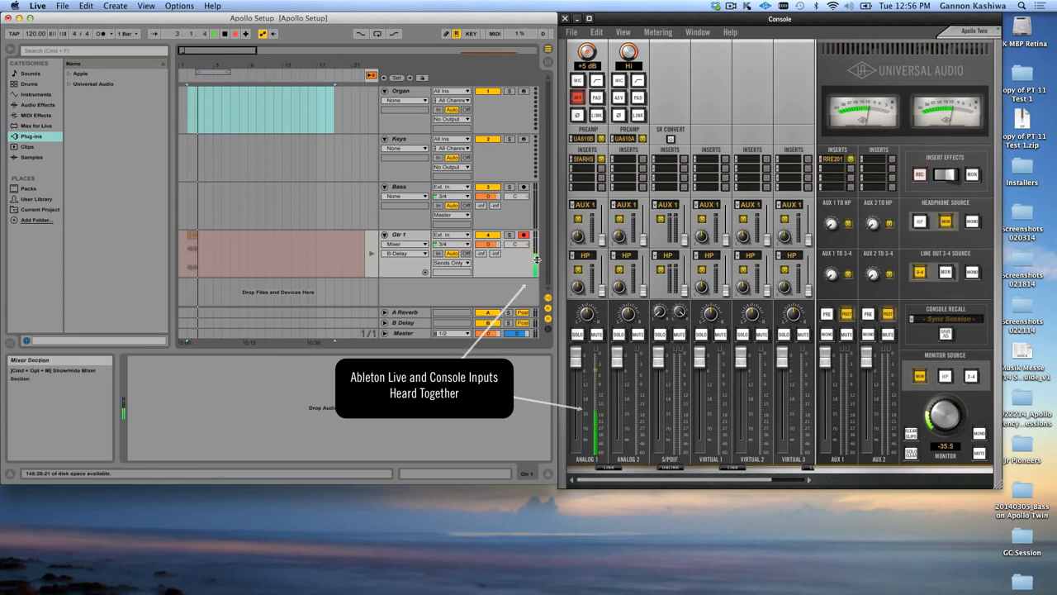
left_click(487, 253)
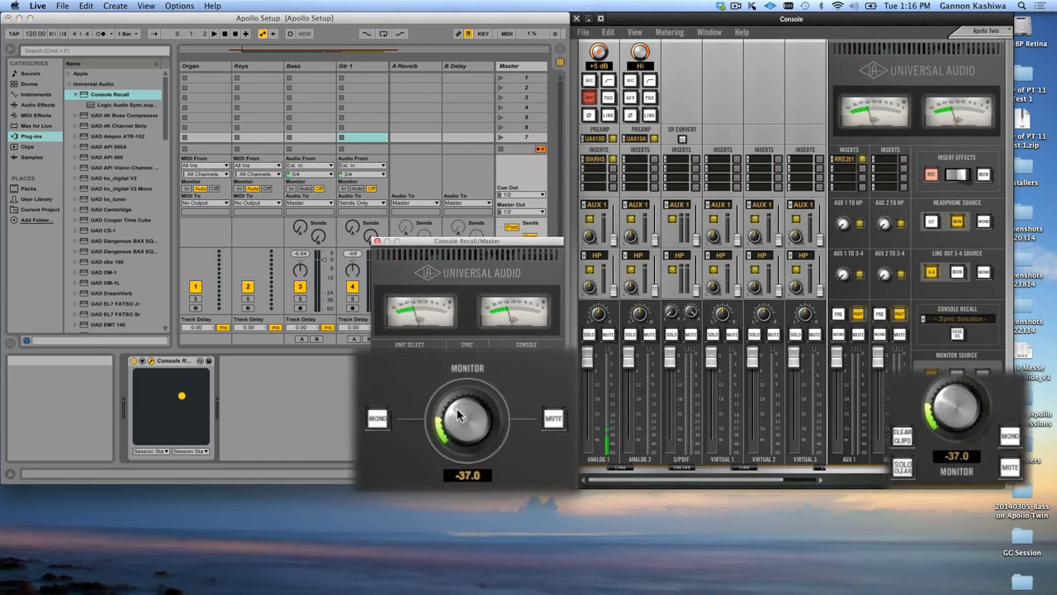
Step: Raise the monitor level in the Console Recall plug-in to -30.5, and mute and unmute the monitor output
left_click_drag(460, 416, 463, 402)
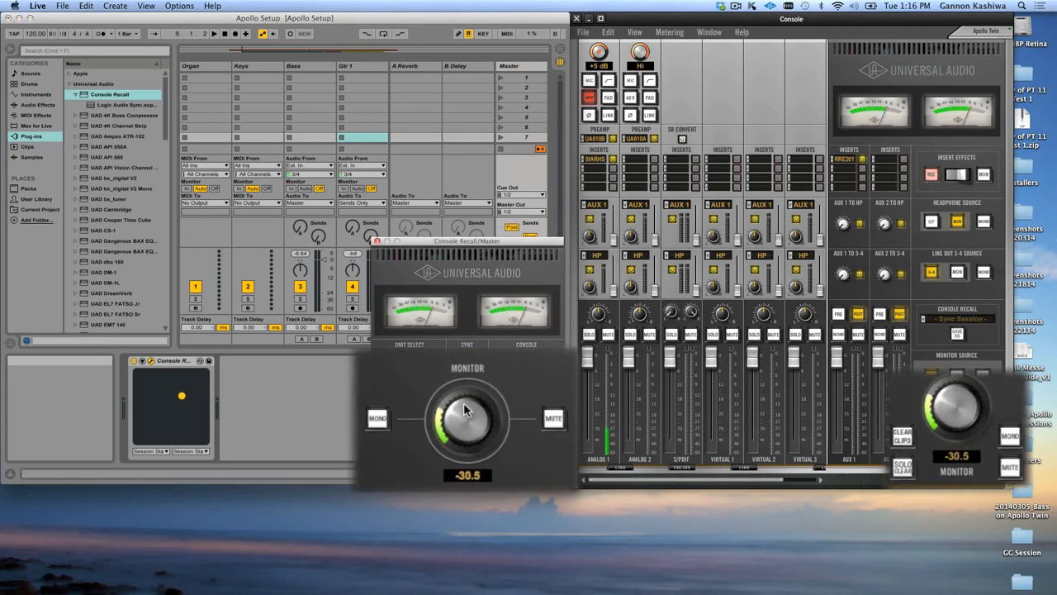
left_click(551, 419)
left_click(551, 419)
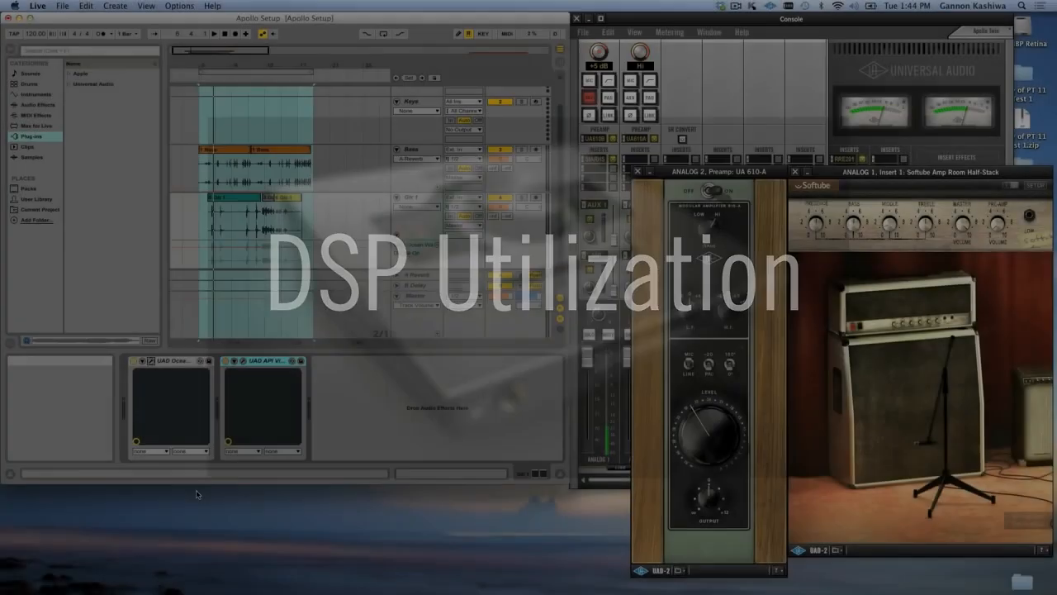
Step: Play the arrangement and open the UAD API Vision Channel Strip and Ocean Way Studios plug-in windows on the Gtr 1 track
key("space")
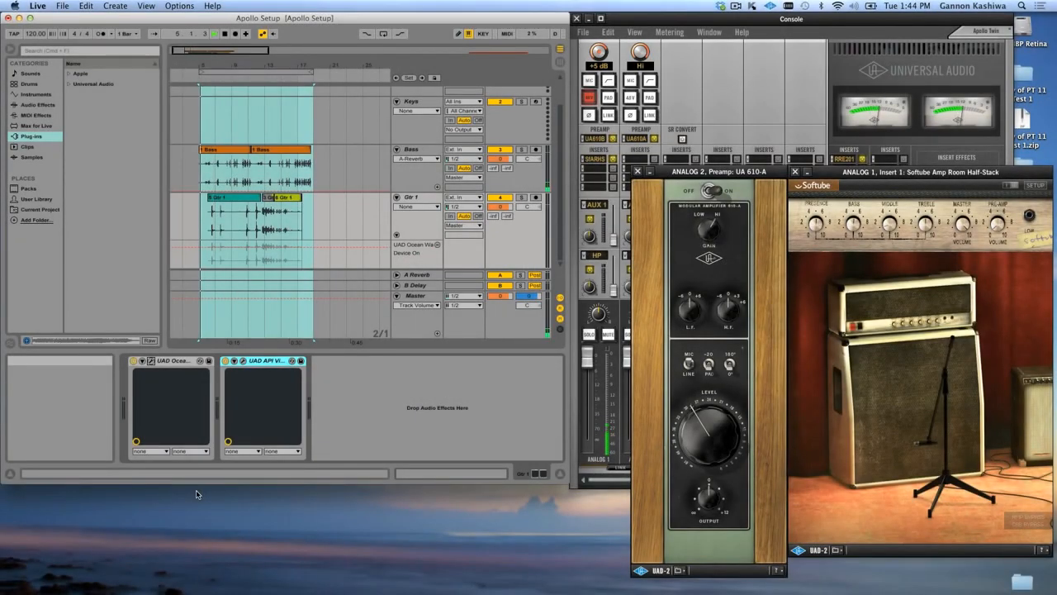
left_click(242, 361)
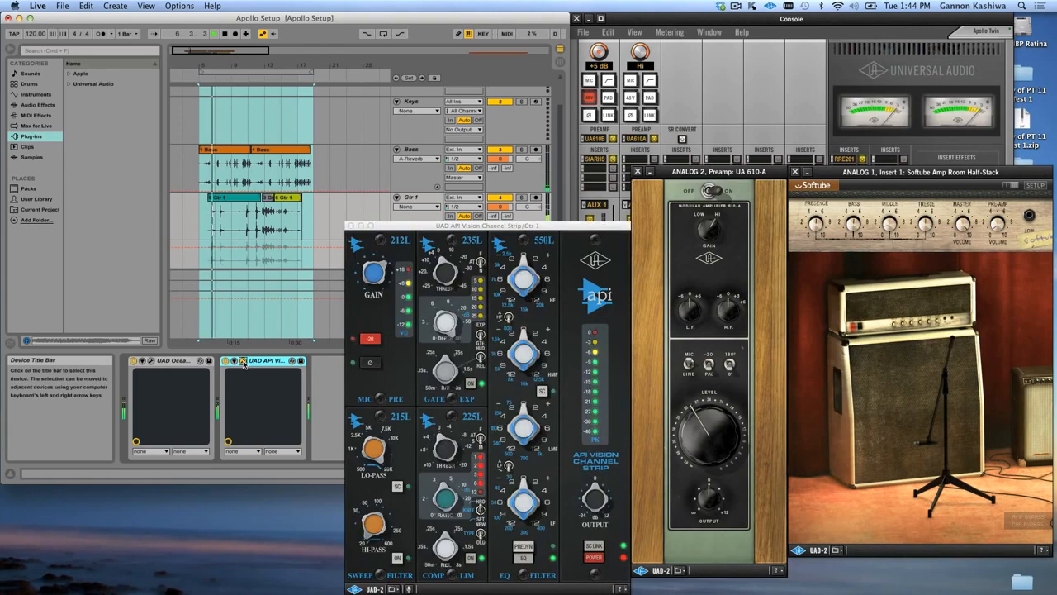
left_click(151, 361)
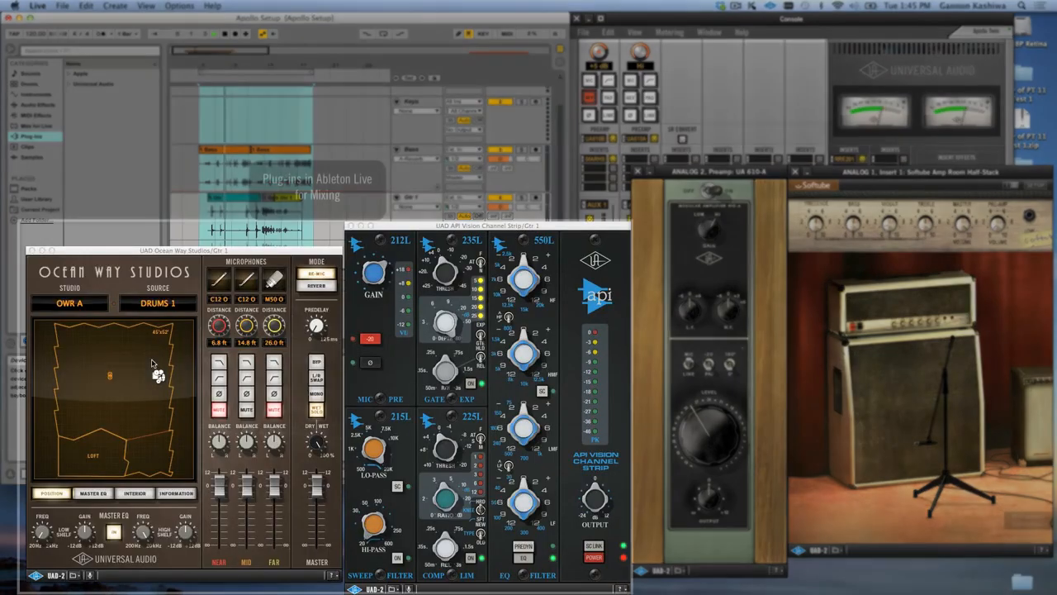